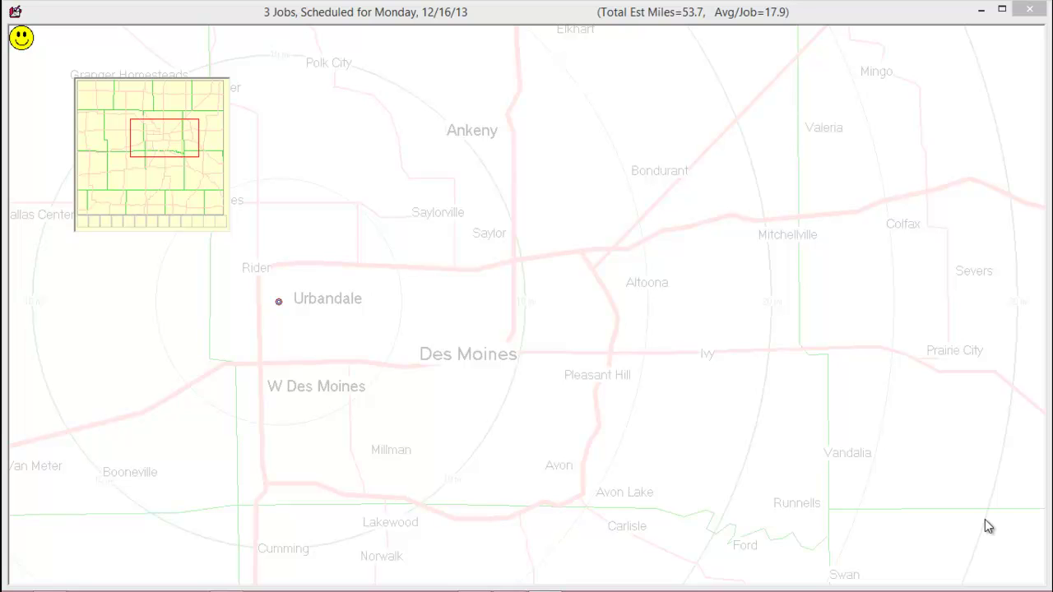
- Refresh the map to show Monday 12/16/13's 3-job, 53.7-mile schedule
key("F5")
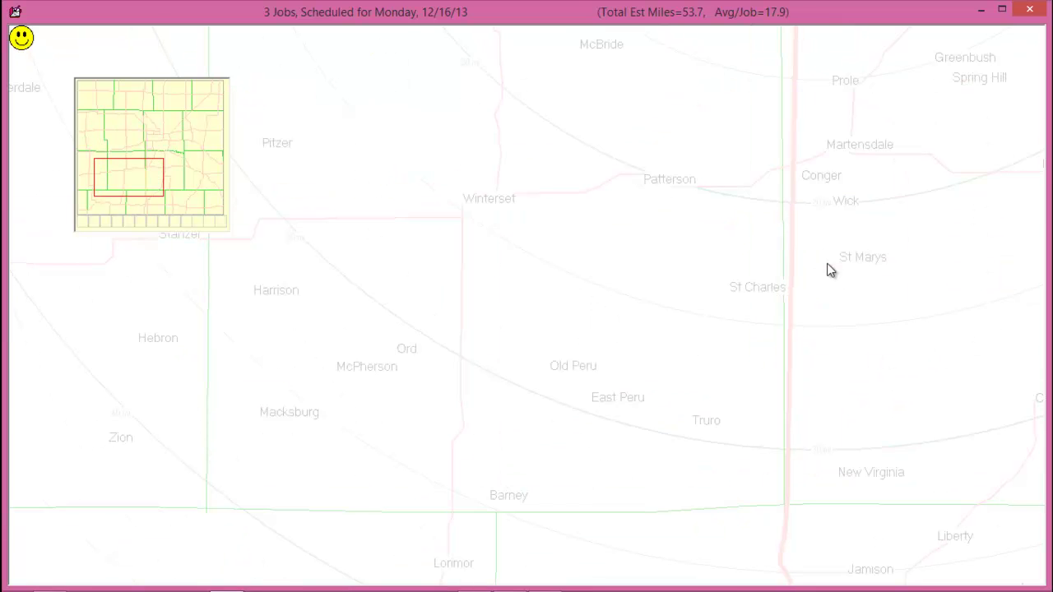
- Pan the map south, then east and west around the southern area
key("Down")
key("Right")
key("Left")
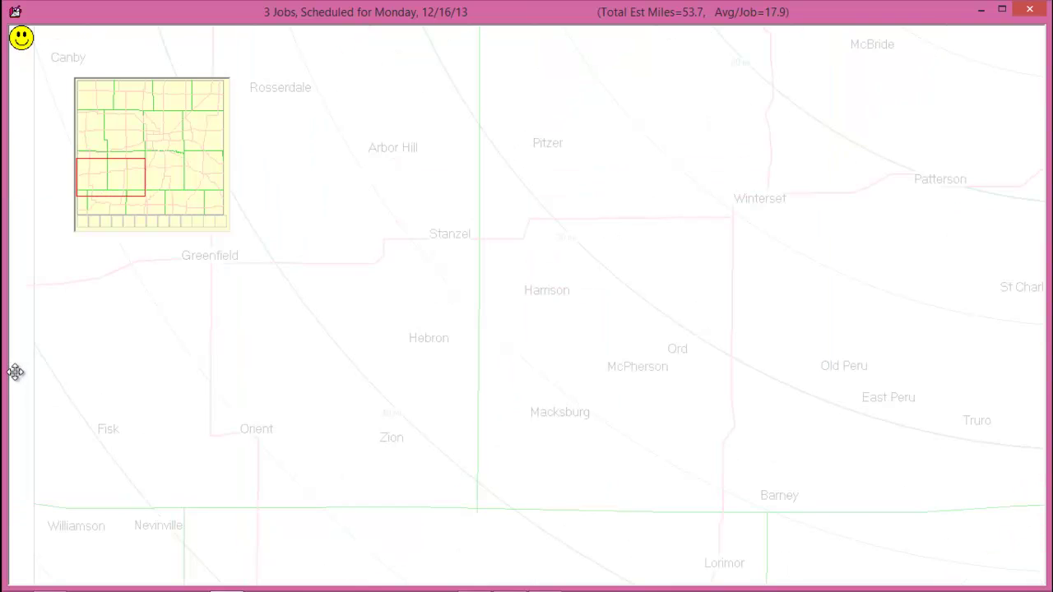
key("Right")
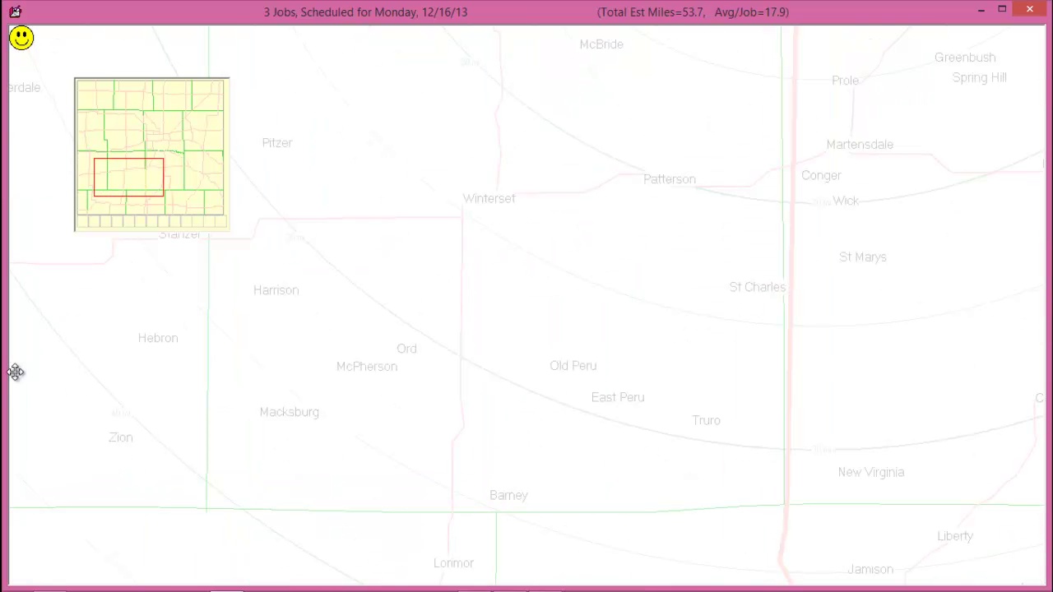
- Preview the ringed whole-area job overview, then return to the central Des Moines home view
key("Return")
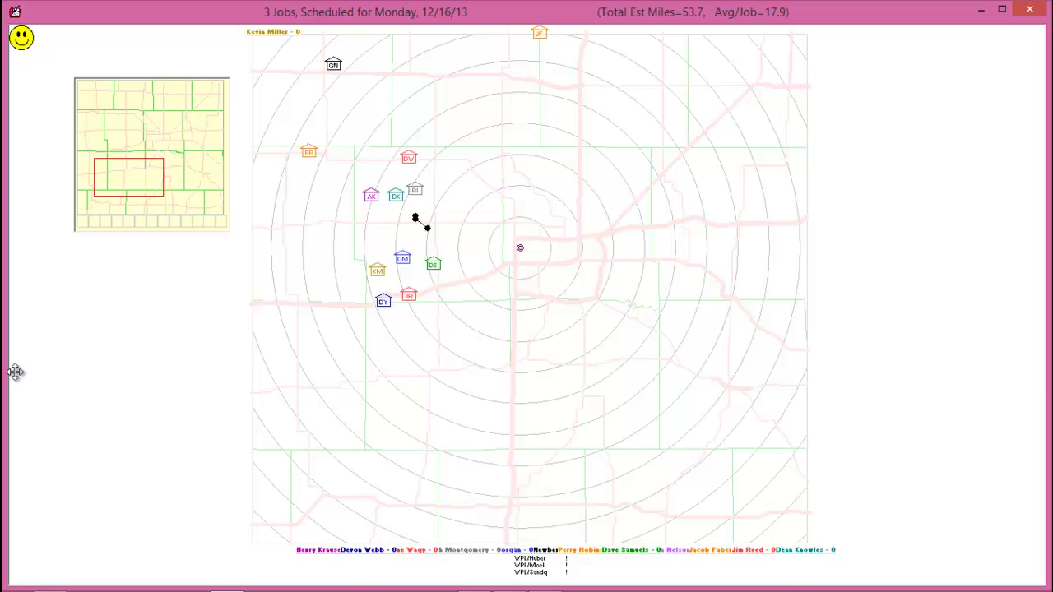
key("Home")
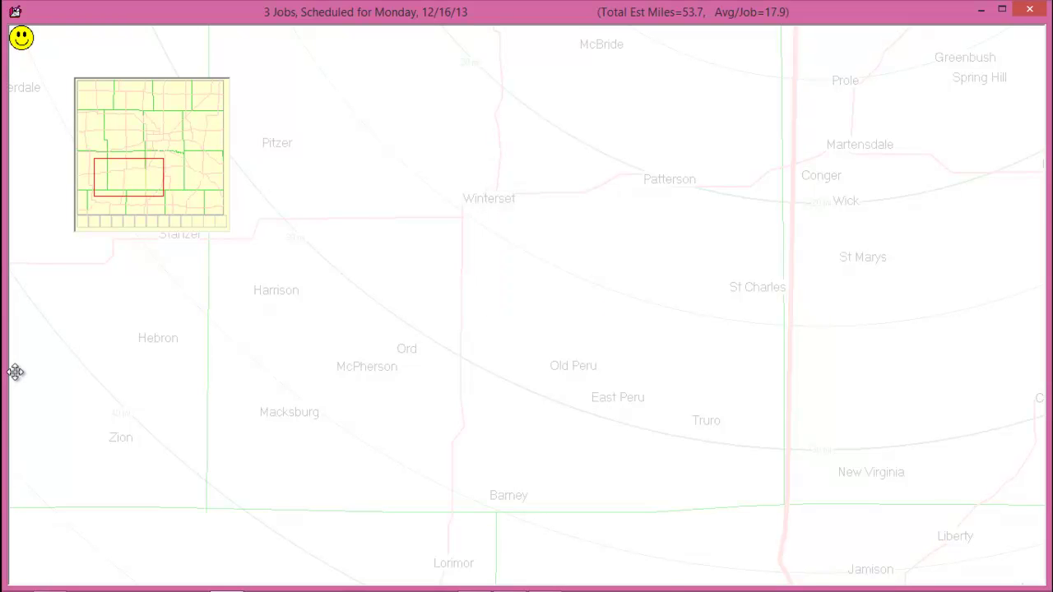
key("End")
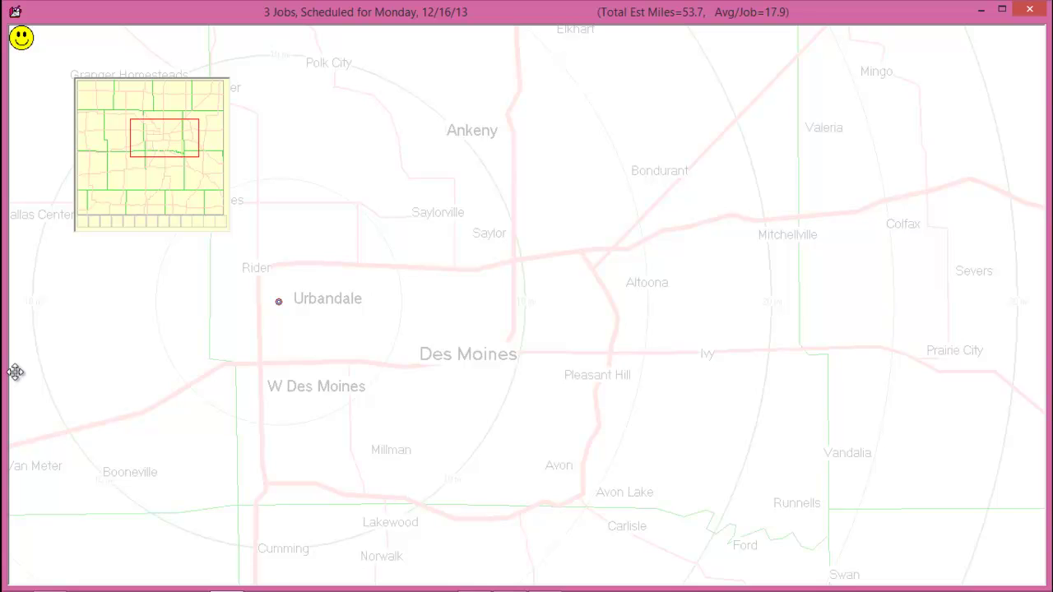
- Pan west, move the overview inset beside Urbandale, and jump back to the Panther–Adel job area
left_click(16, 372)
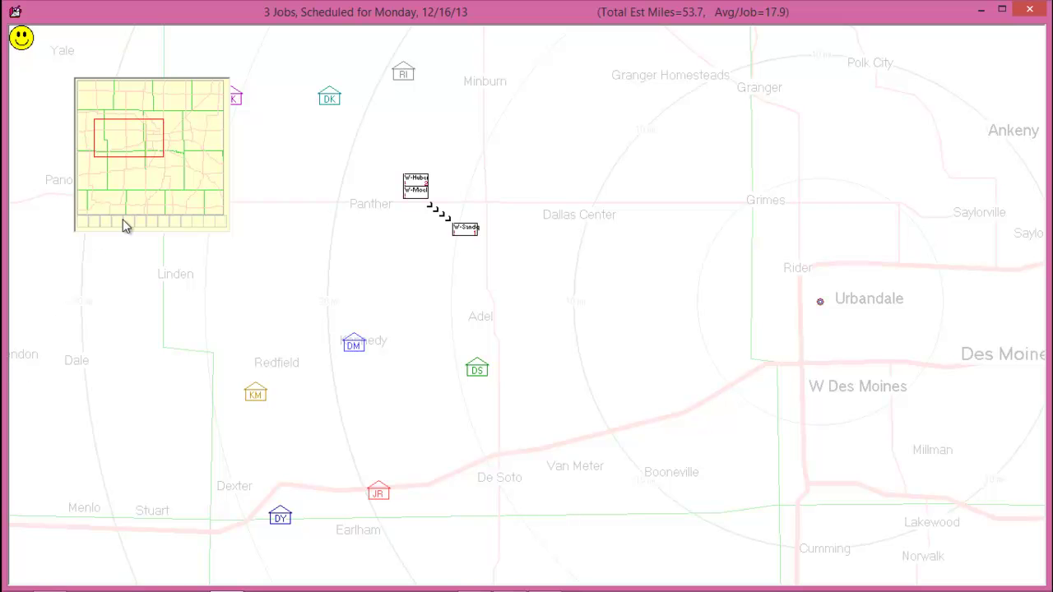
left_click_drag(178, 164, 778, 287)
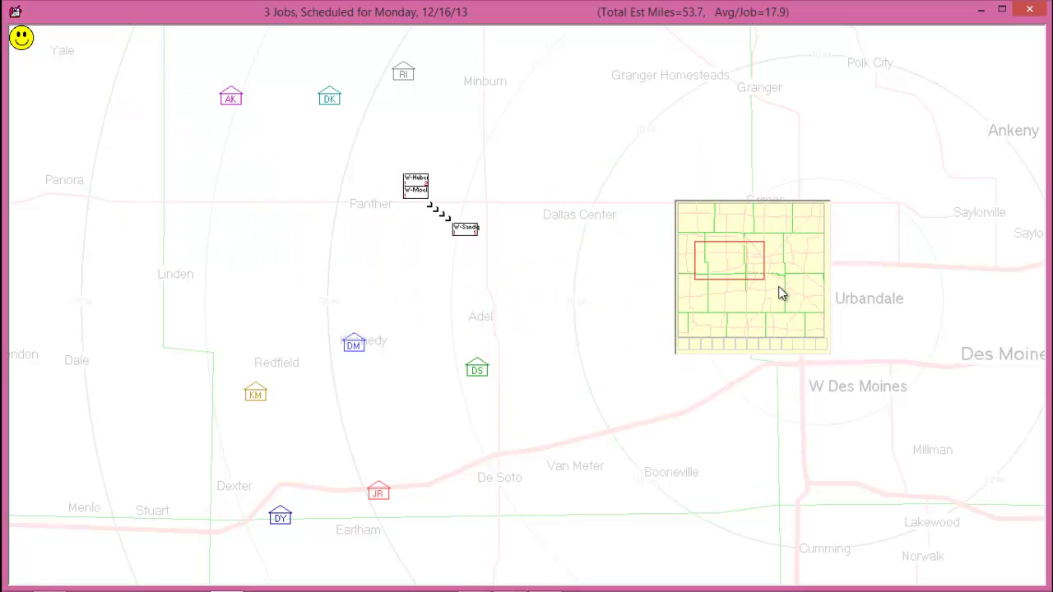
left_click(804, 324)
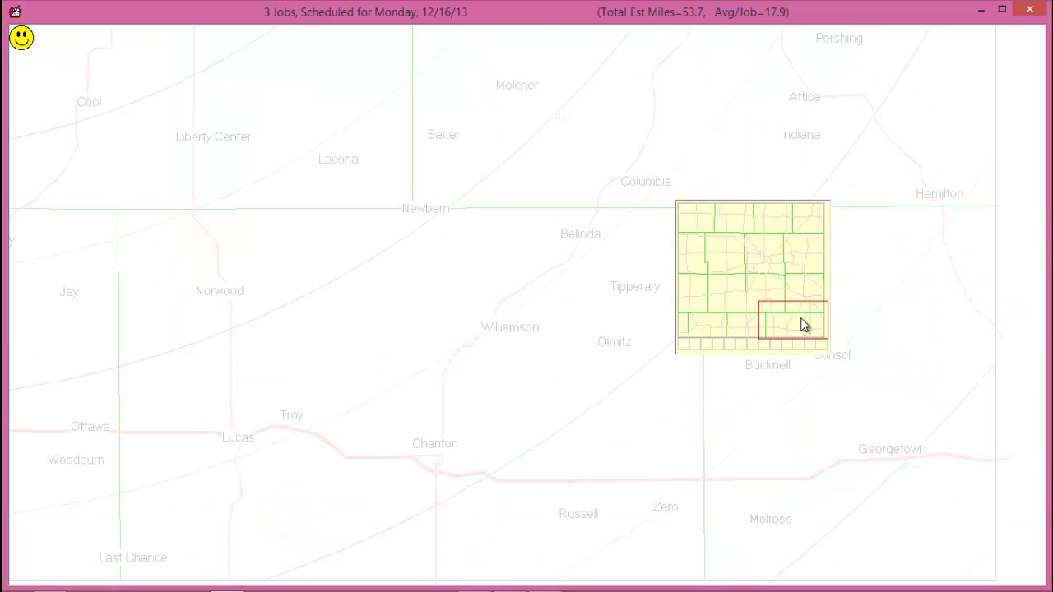
left_click(711, 242)
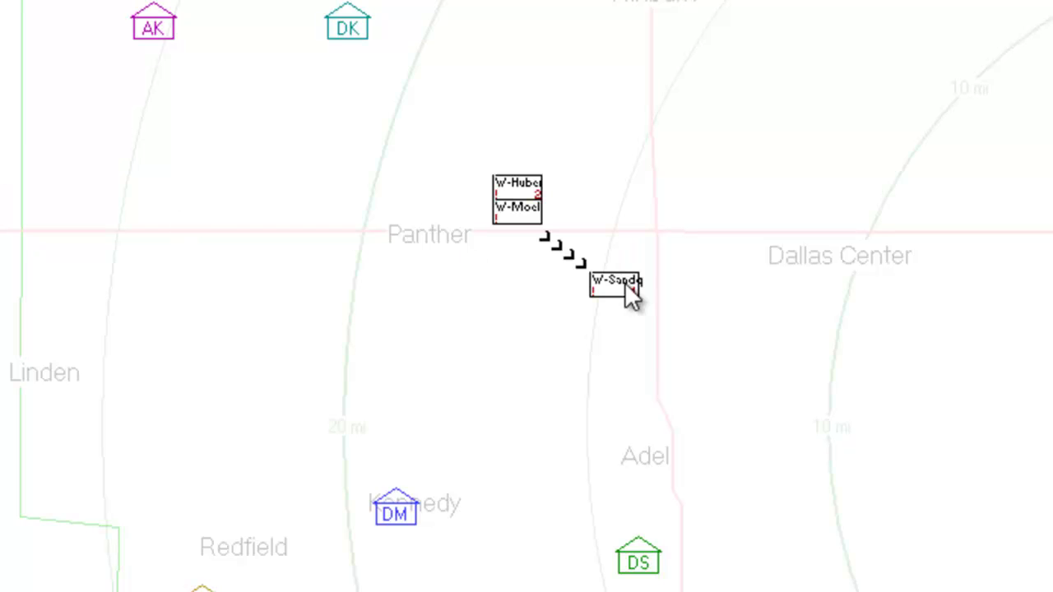
- Open the Whirlpool washer job's JobRecord from its marker near Adel, then close it
mouse_move(635, 288)
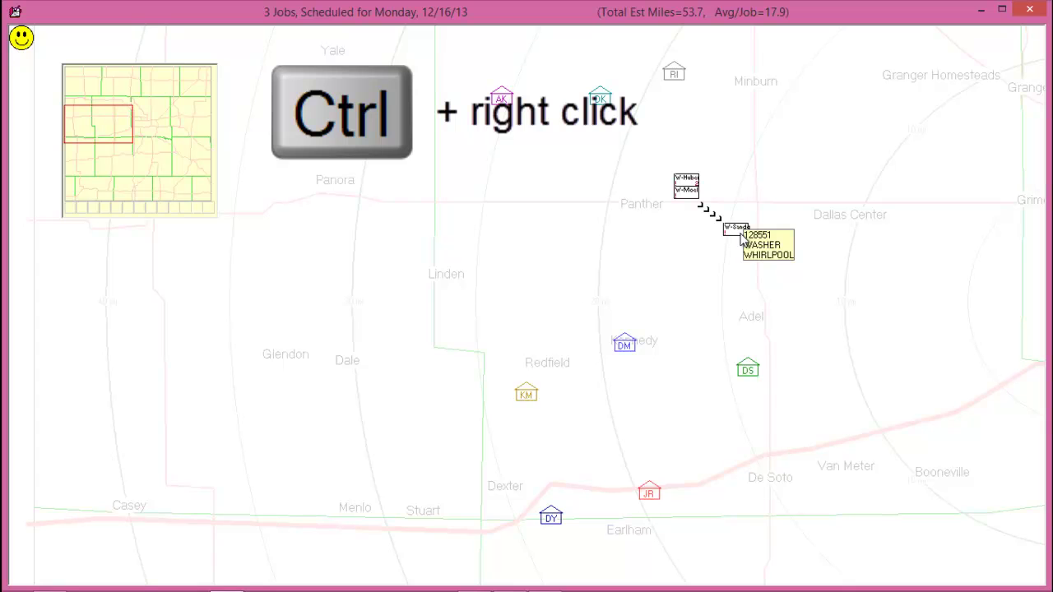
right_click(742, 238, "ctrl")
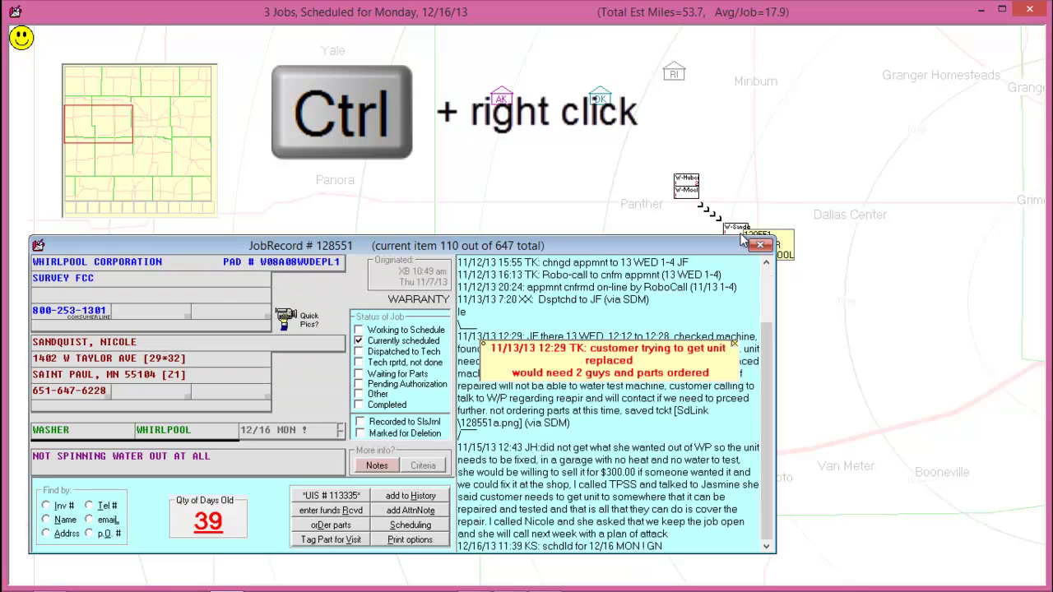
left_click(762, 244)
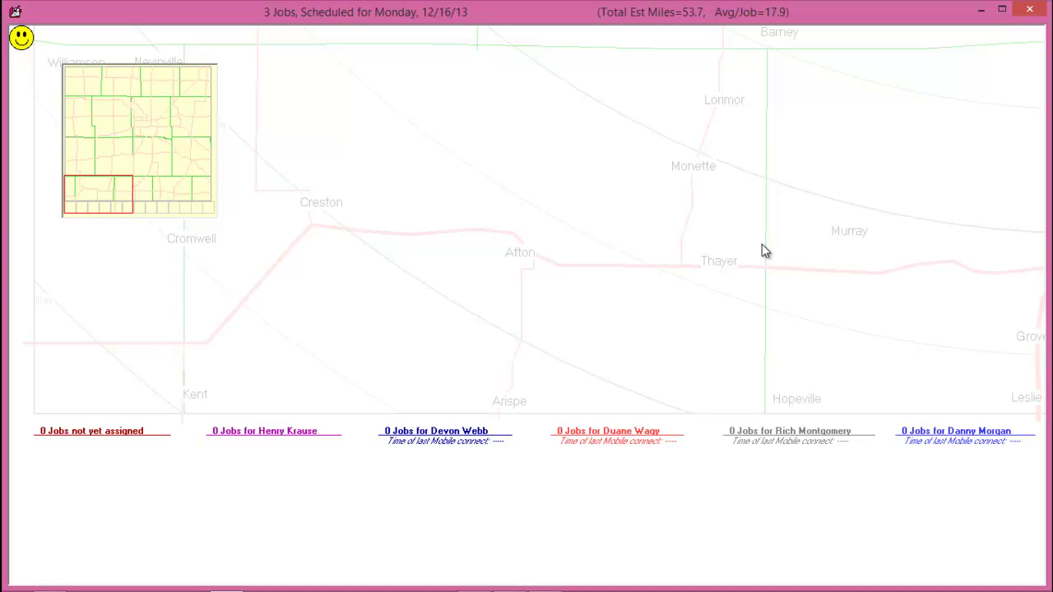
- Show tech job lists, isolate then restore the three-job technician's route lines, and hide the lists
key("l")
key("Right")
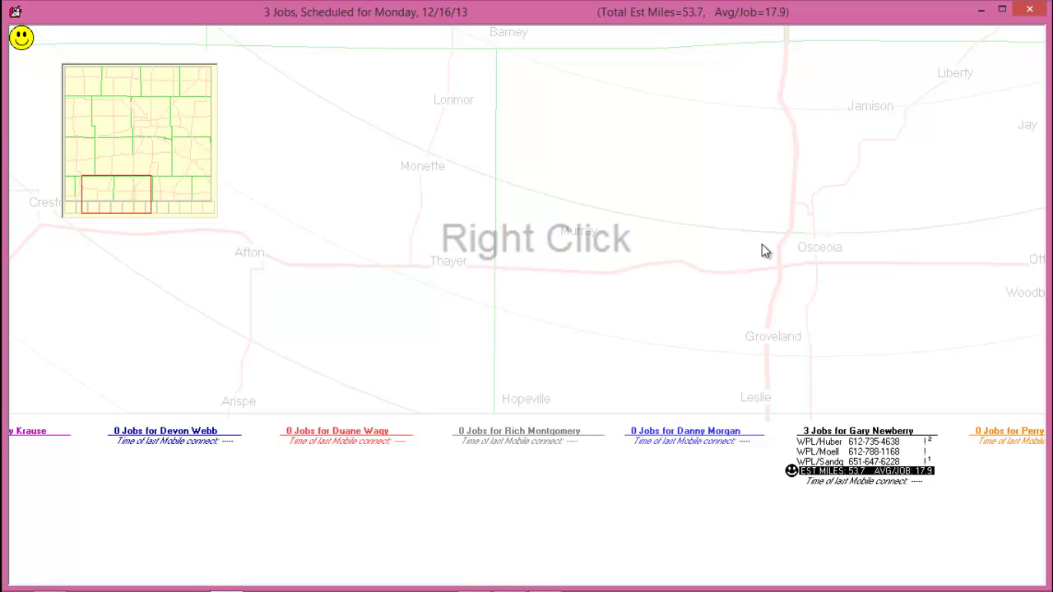
right_click(874, 436)
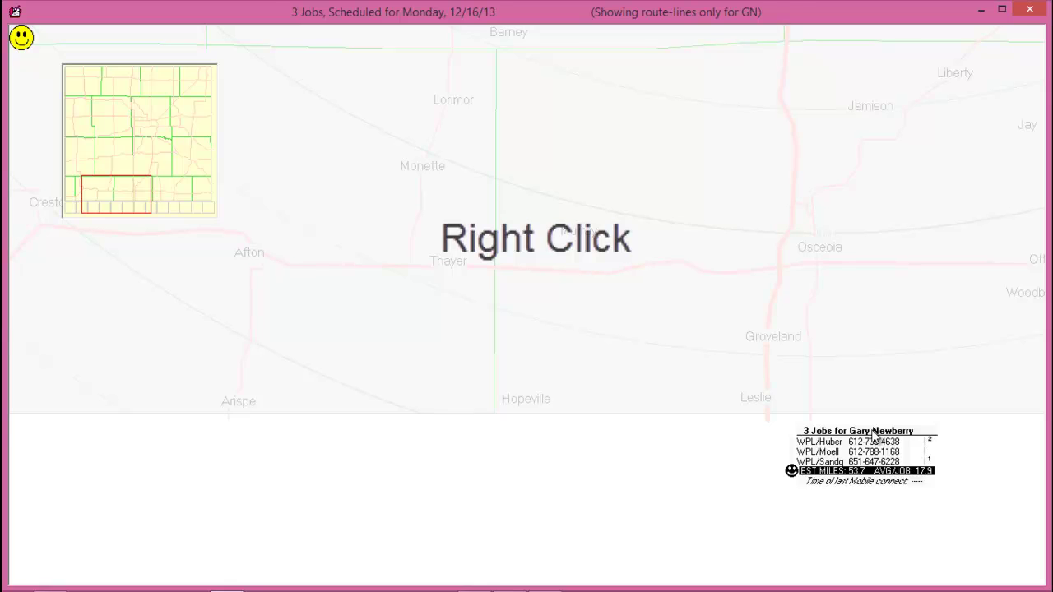
right_click(874, 436)
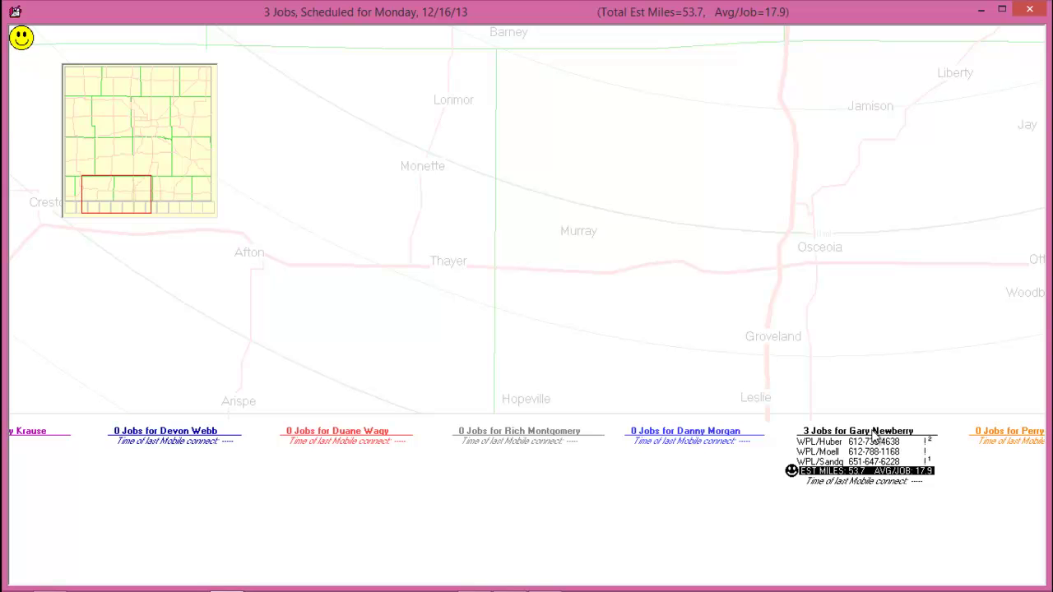
key("j")
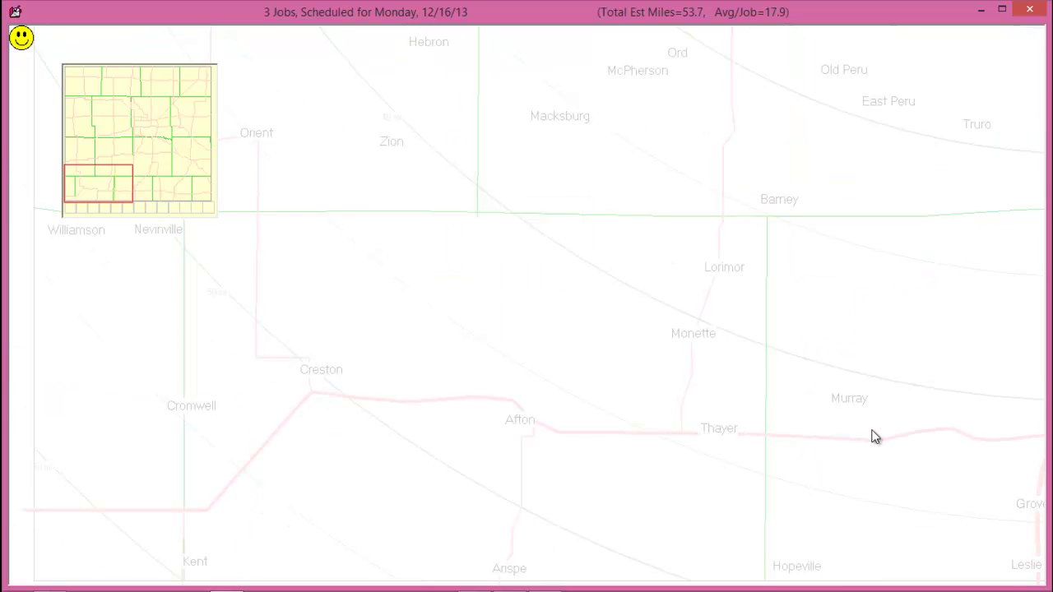
- Open the green-marked job's record near Dale, then close it
scroll(875, 437, "up", 2)
scroll(875, 436, "up", 2)
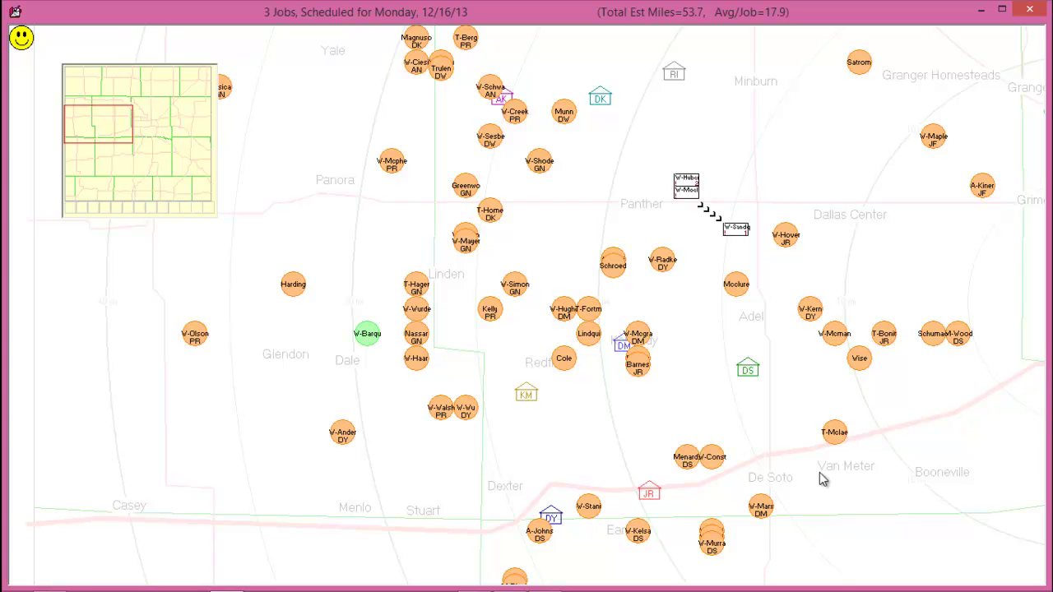
left_click(369, 338)
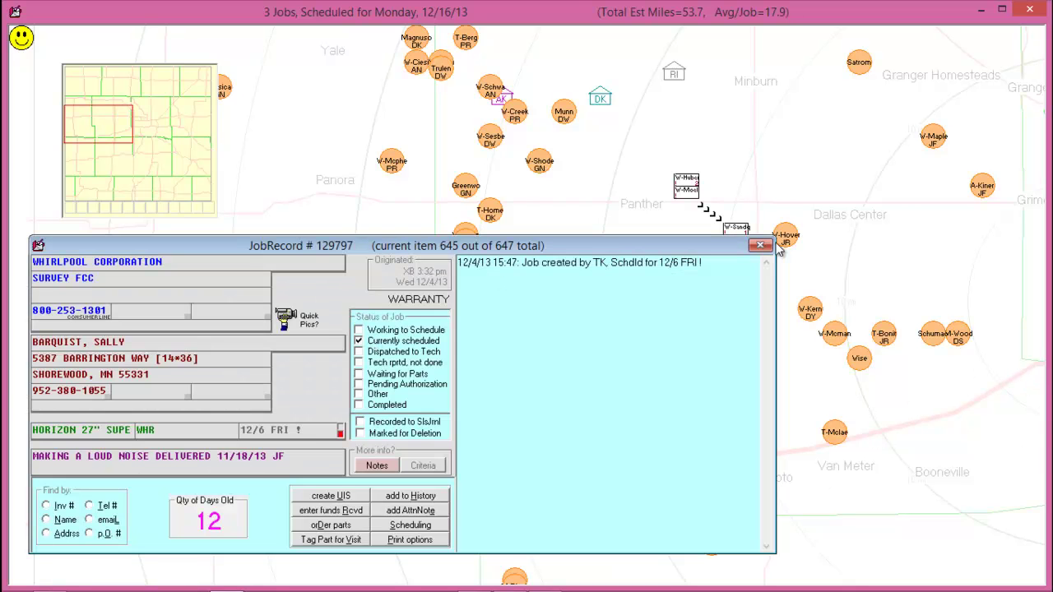
left_click(761, 247)
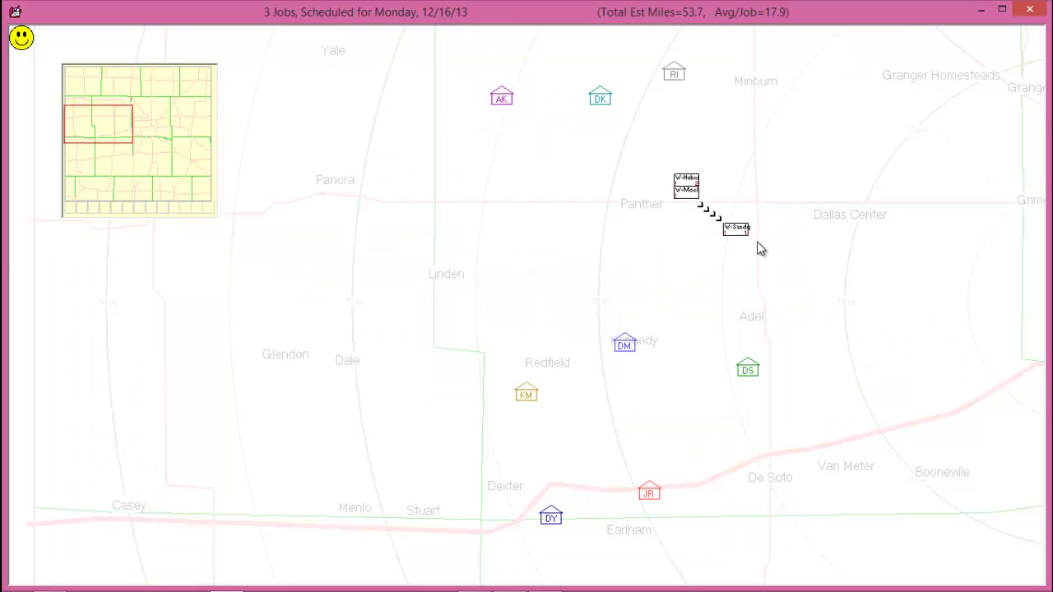
- Display the Key to Symbols legend explaining statuses like confirmed, dispatched and arrived
key("w")
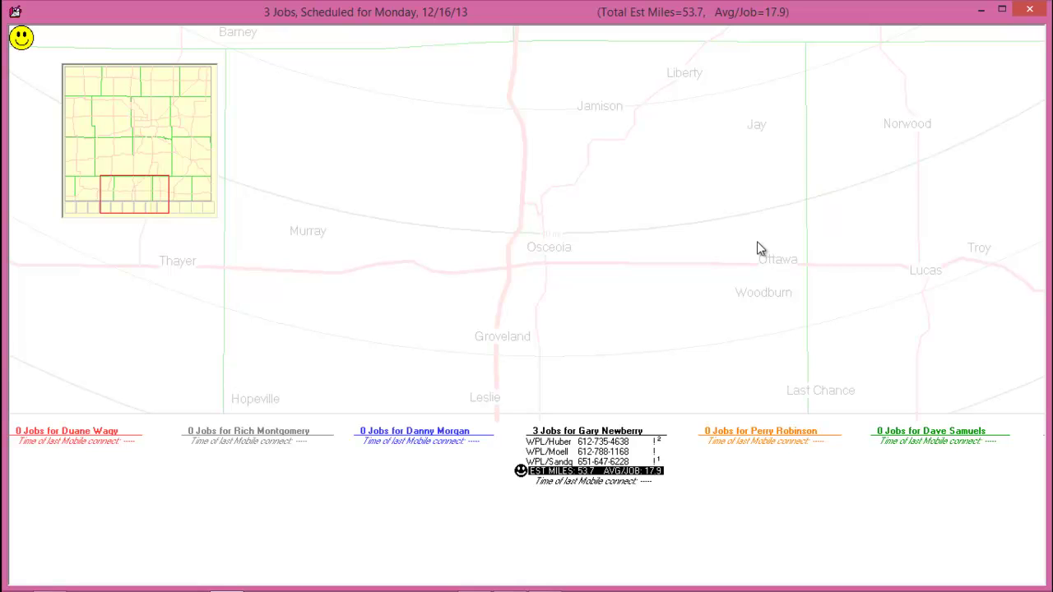
key("k")
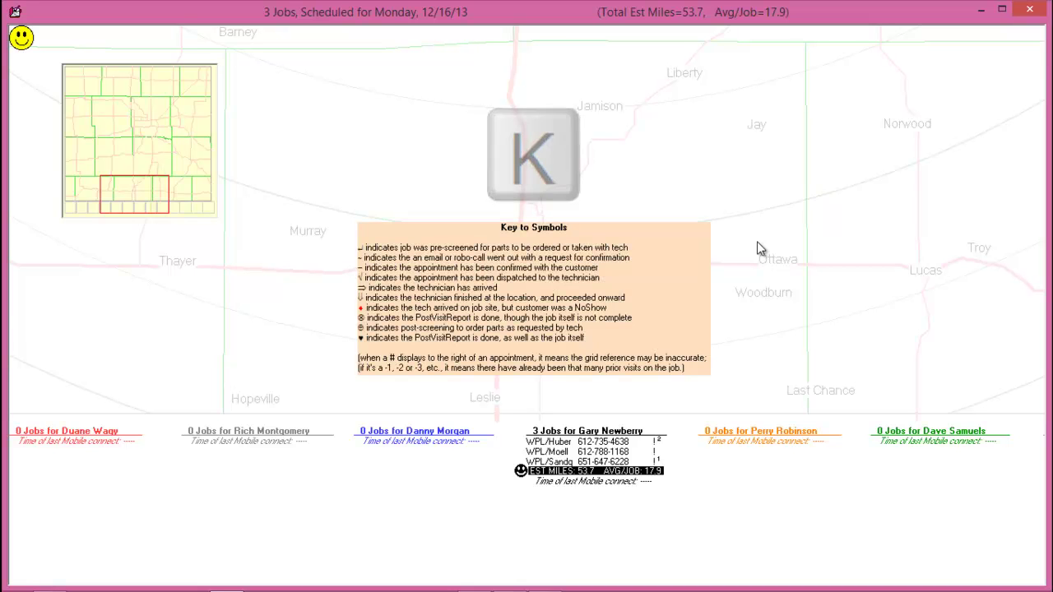
- Close the symbol key and show ZIP code labels such as 50213 and 50174
key("Escape")
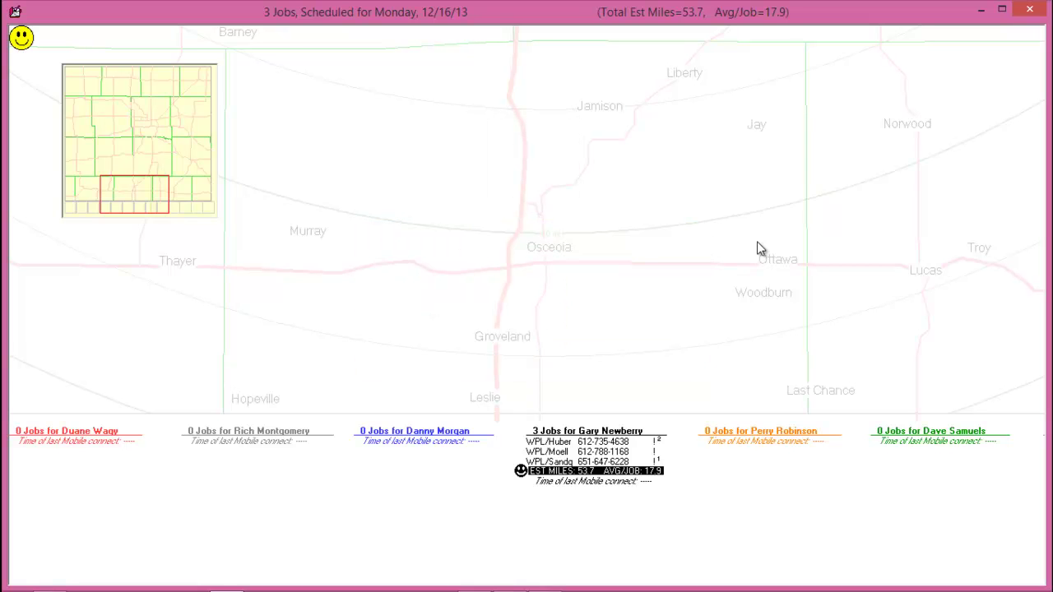
key("z")
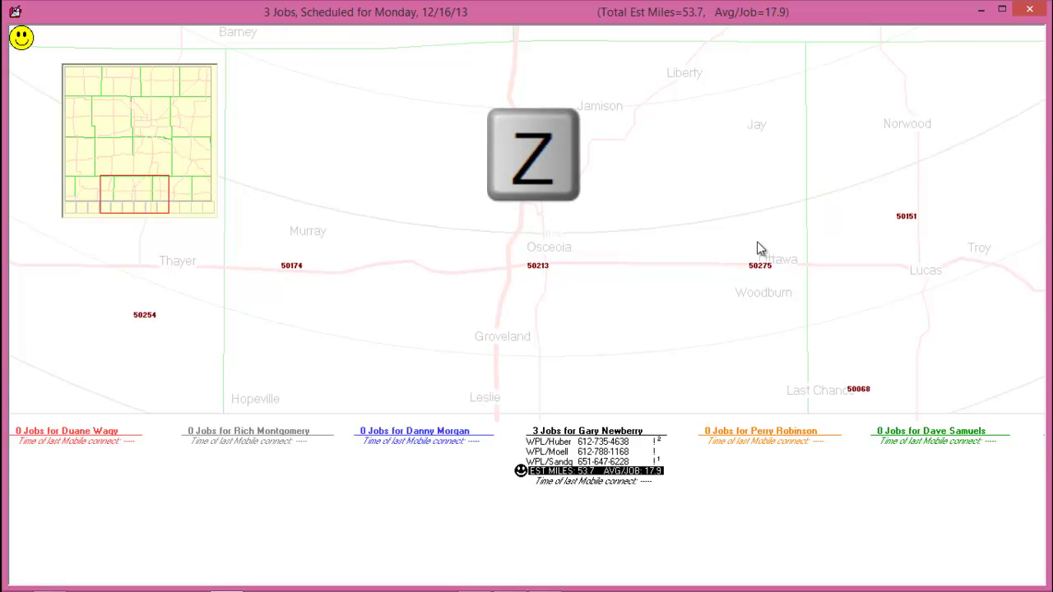
- Return to Des Moines without ZIP labels and show the gauge: 80 slots, 4% filled
scroll(757, 241, "up", 5)
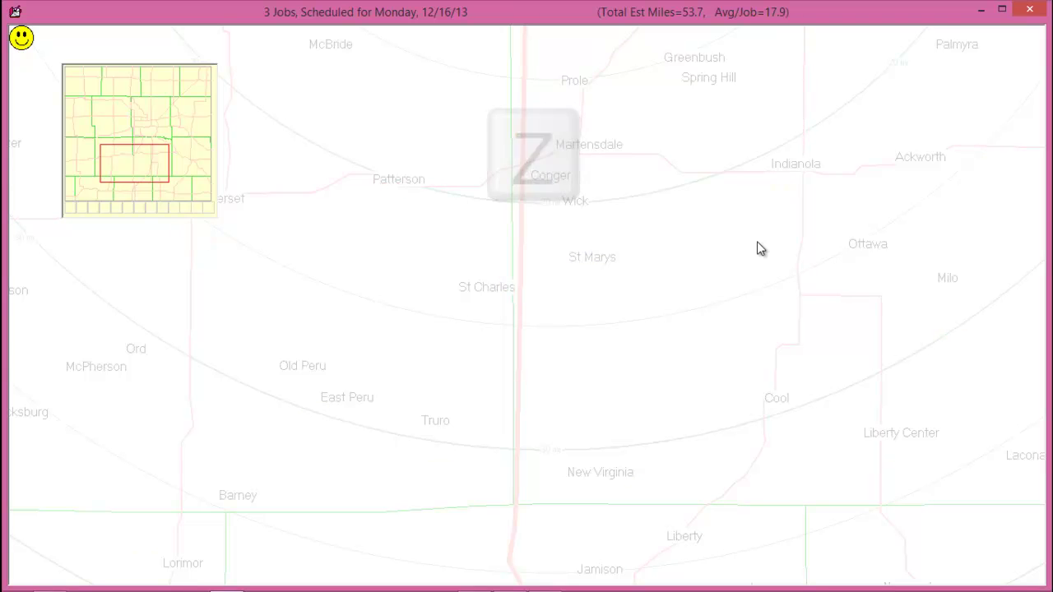
key("a")
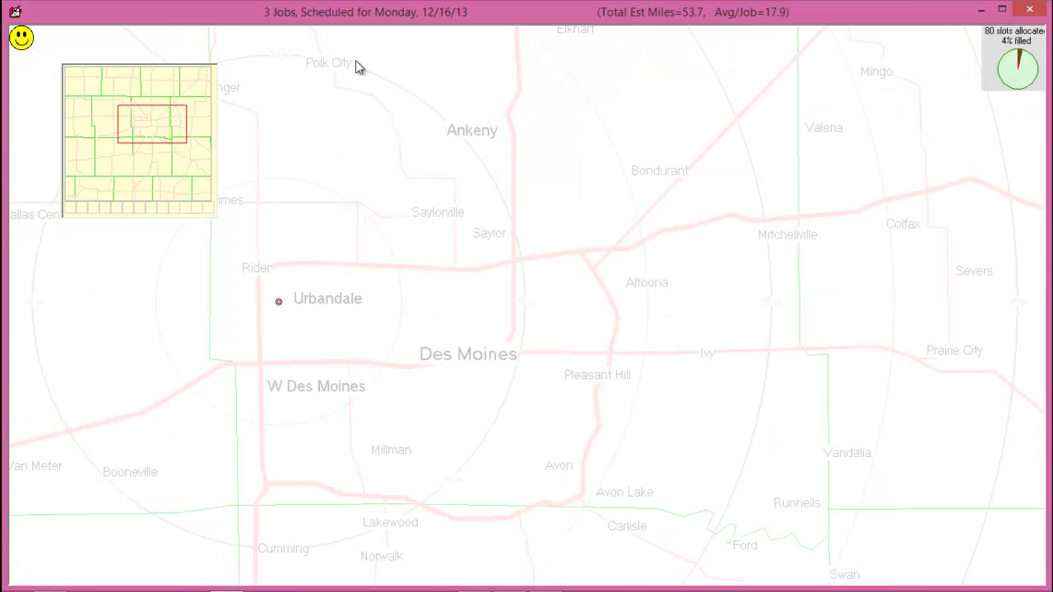
- Open the Density of Appointments Per Hour chart, with every hourly bar empty
key("d")
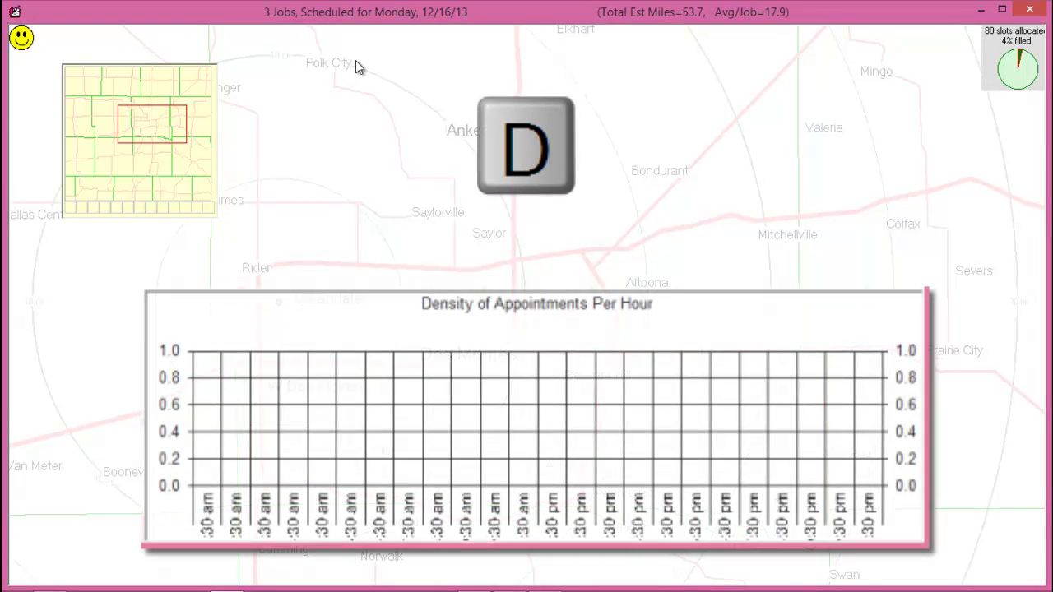